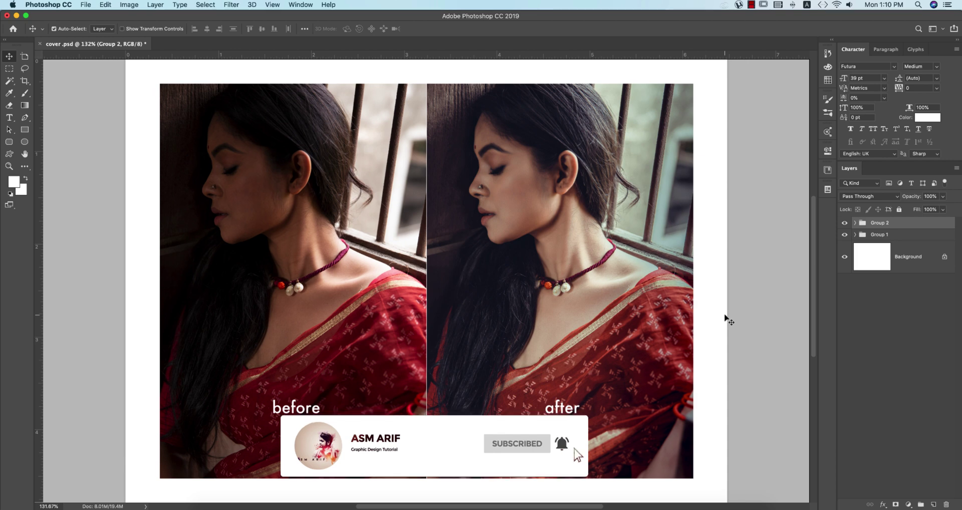
Open IMG_2344.CR2 from recent files in Camera Raw and inspect her cheek at 100% zoom
{"action": "left_click", "coordinate": [14, 29]}
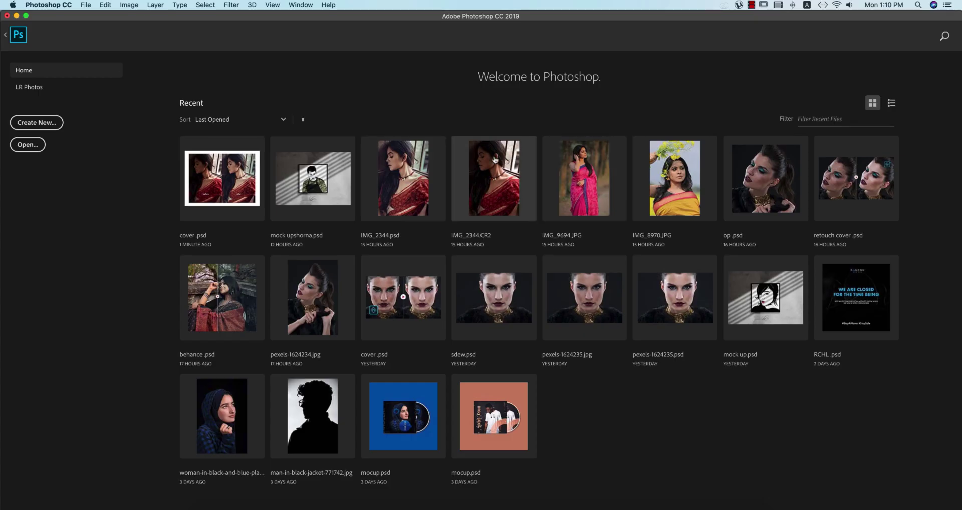
{"action": "left_click", "coordinate": [493, 156]}
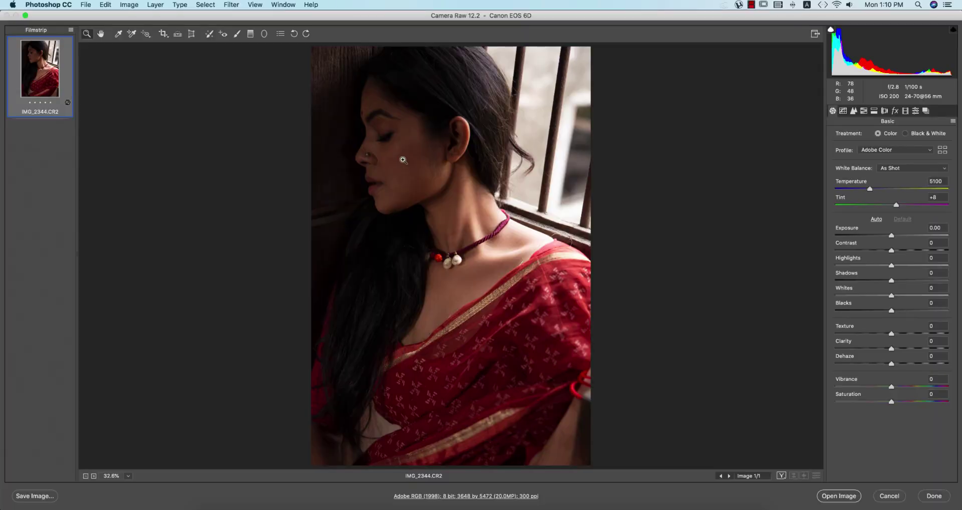
{"action": "left_click", "coordinate": [401, 159]}
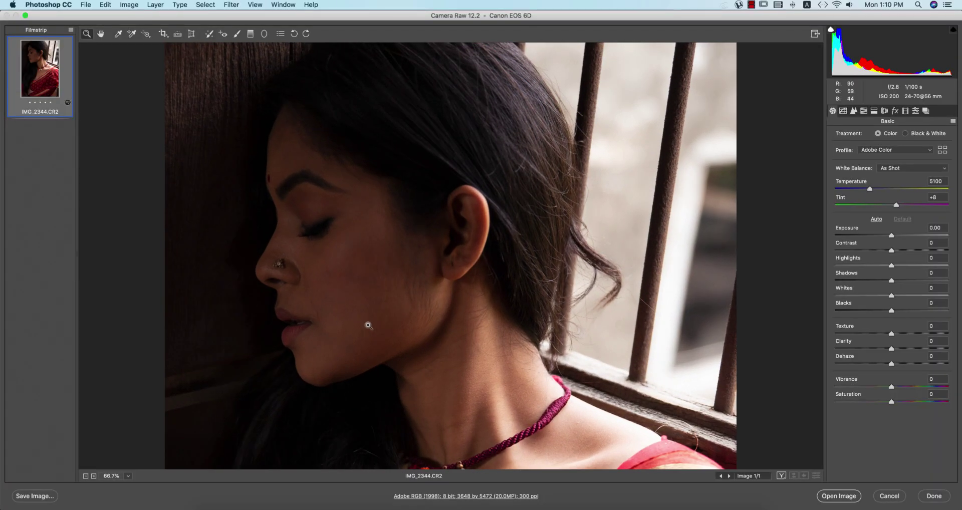
{"action": "left_click", "coordinate": [333, 277]}
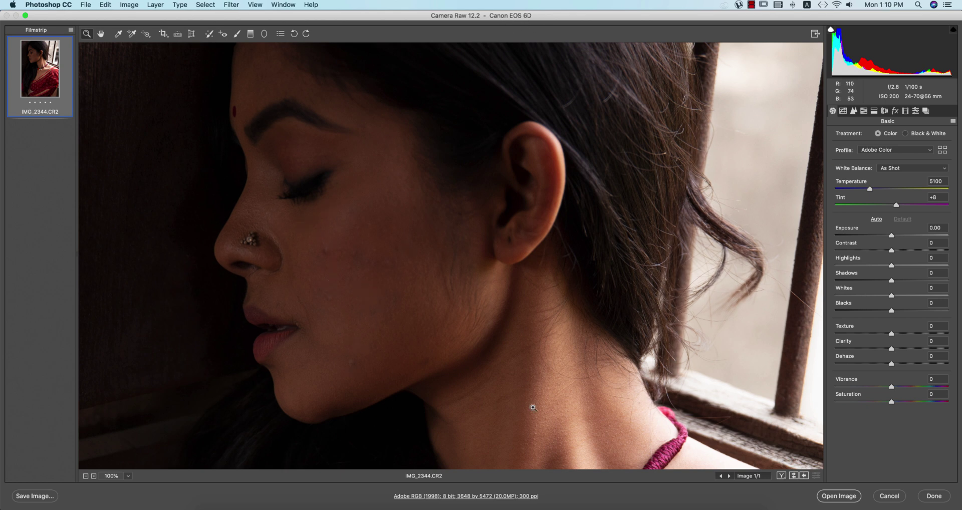
{"action": "scroll", "coordinate": [465, 406], "scroll_direction": "down", "scroll_amount": 5}
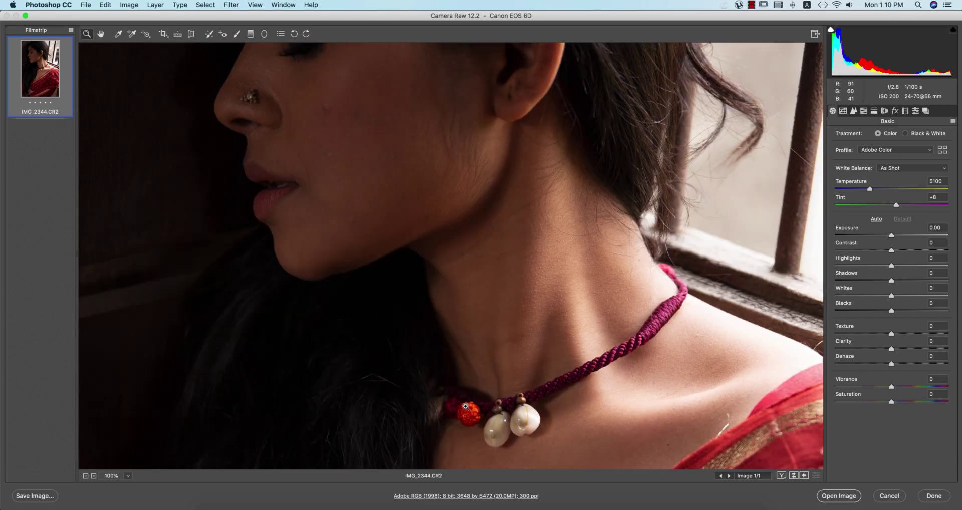
{"action": "scroll", "coordinate": [466, 406], "scroll_direction": "down", "scroll_amount": 9}
{"action": "scroll", "coordinate": [466, 406], "scroll_direction": "up", "scroll_amount": 13}
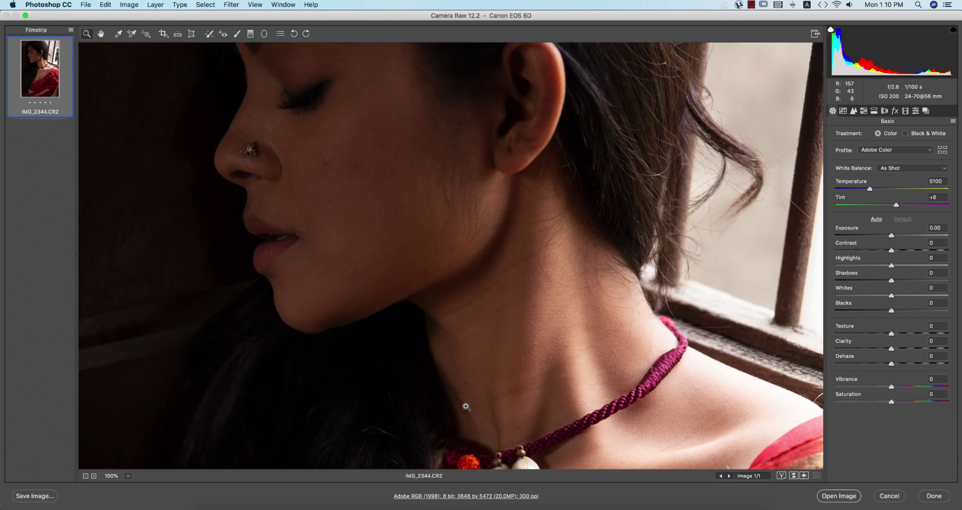
{"action": "scroll", "coordinate": [466, 406], "scroll_direction": "up", "scroll_amount": 2}
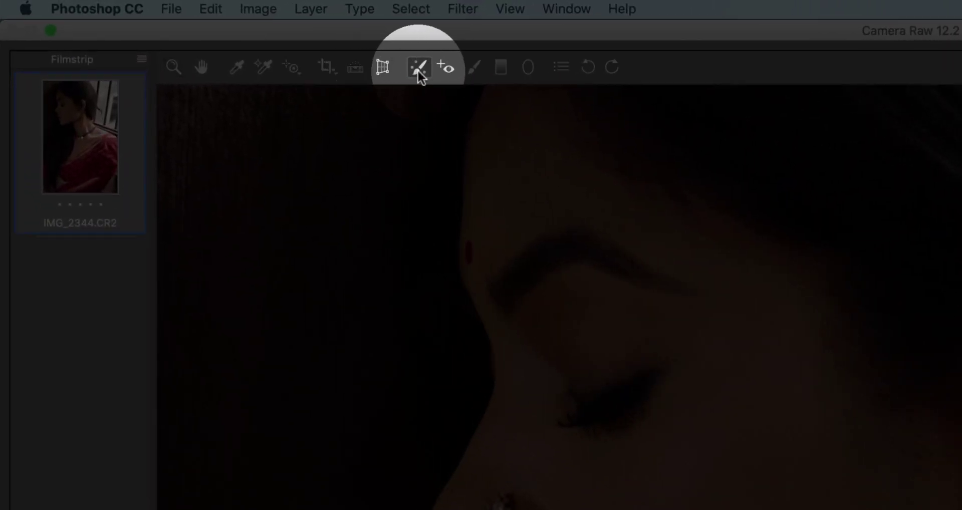
Set up the Spot Removal tool in Heal mode with size 7 and feather about 41
{"action": "left_click", "coordinate": [418, 71]}
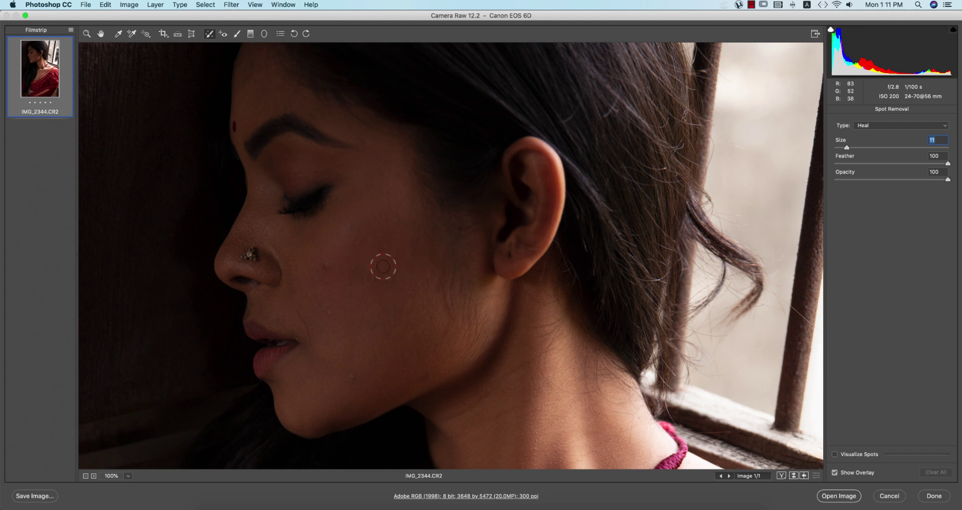
{"action": "left_click_drag", "start_coordinate": [915, 165], "coordinate": [898, 160]}
{"action": "key", "text": "bracketright"}
{"action": "key", "text": "bracketright"}
{"action": "key", "text": "bracketright"}
{"action": "key", "text": "bracketright"}
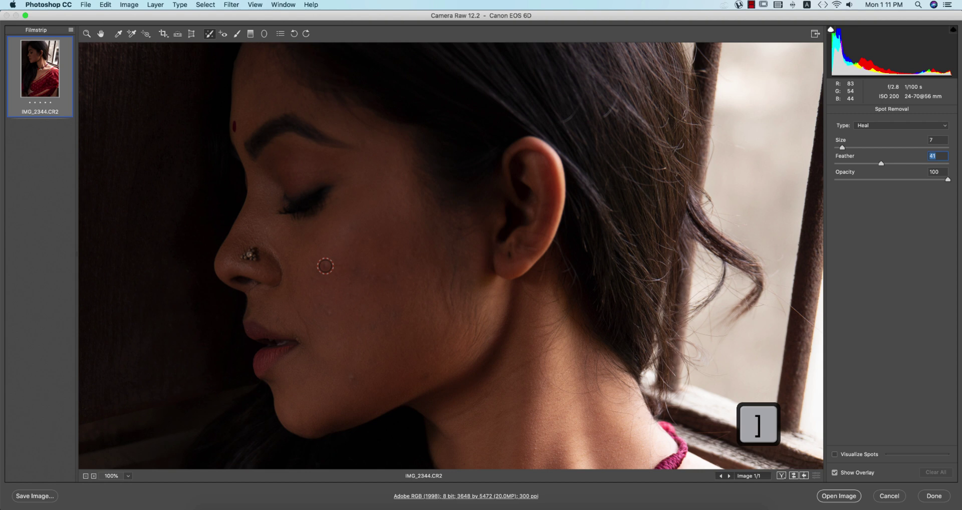
Heal the blemishes on the lower cheek and jawline, moving each source onto nearby clean skin
{"action": "left_click", "coordinate": [325, 266]}
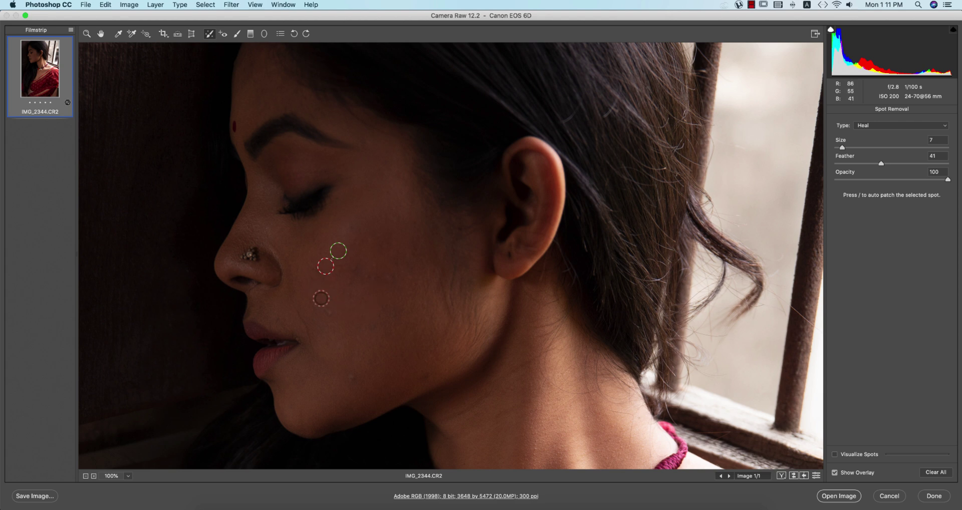
{"action": "left_click", "coordinate": [329, 314]}
{"action": "mouse_move", "coordinate": [437, 246]}
{"action": "left_mouse_down"}
{"action": "mouse_move", "coordinate": [387, 305]}
{"action": "mouse_move", "coordinate": [351, 329]}
{"action": "left_mouse_up"}
{"action": "left_click", "coordinate": [351, 377]}
{"action": "left_click_drag", "start_coordinate": [393, 389], "coordinate": [331, 392]}
{"action": "left_click", "coordinate": [426, 376]}
{"action": "mouse_move", "coordinate": [446, 329]}
{"action": "left_mouse_down"}
{"action": "mouse_move", "coordinate": [386, 404]}
{"action": "mouse_move", "coordinate": [411, 388]}
{"action": "left_mouse_up"}
{"action": "left_click", "coordinate": [357, 270]}
{"action": "mouse_move", "coordinate": [362, 311]}
{"action": "left_mouse_down"}
{"action": "mouse_move", "coordinate": [353, 326]}
{"action": "mouse_move", "coordinate": [352, 311]}
{"action": "left_mouse_up"}
Heal a dozen more blemishes across the mid and upper cheek up to the cheekbone
{"action": "left_click", "coordinate": [391, 315]}
{"action": "left_click", "coordinate": [371, 361]}
{"action": "left_click", "coordinate": [393, 275]}
{"action": "left_click", "coordinate": [338, 347]}
{"action": "left_click", "coordinate": [323, 330]}
{"action": "left_click", "coordinate": [348, 287]}
{"action": "left_click", "coordinate": [376, 277]}
{"action": "left_click", "coordinate": [357, 271]}
{"action": "left_click", "coordinate": [359, 242]}
{"action": "left_click", "coordinate": [376, 263]}
{"action": "left_click", "coordinate": [384, 245]}
{"action": "left_click", "coordinate": [349, 225]}
Use Visualize Spots to find and heal a hidden cheek spot, then turn it off
{"action": "left_click", "coordinate": [835, 455]}
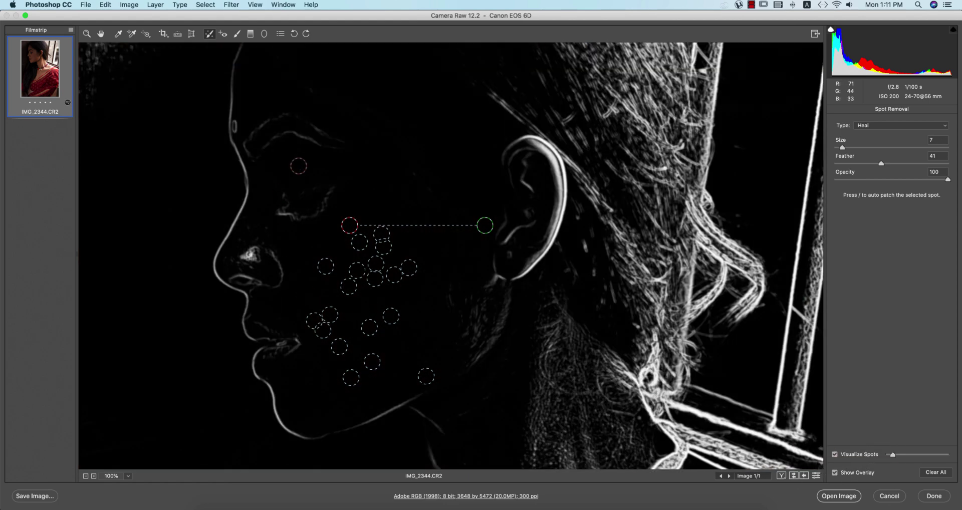
{"action": "scroll", "coordinate": [419, 380], "scroll_direction": "down", "scroll_amount": 2}
{"action": "scroll", "coordinate": [419, 379], "scroll_direction": "up", "scroll_amount": 4}
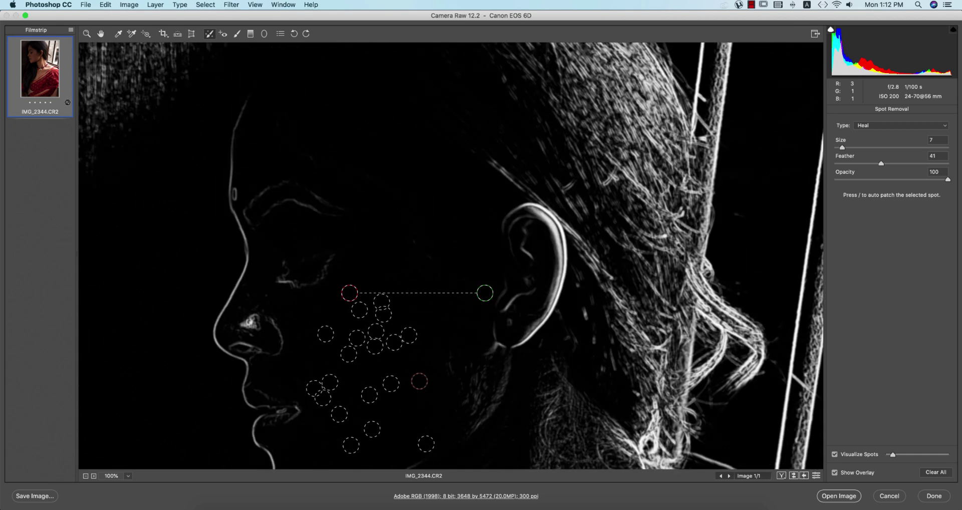
{"action": "left_click", "coordinate": [415, 243]}
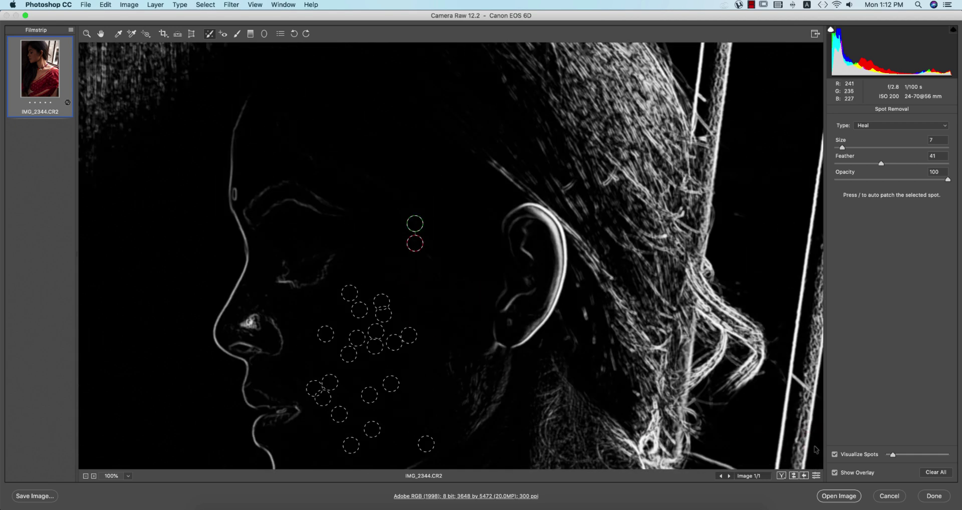
{"action": "left_click", "coordinate": [835, 454]}
Heal a forehead blemish, then return to the Basic panel with the photo fit to view
{"action": "scroll", "coordinate": [549, 375], "scroll_direction": "down", "scroll_amount": 5}
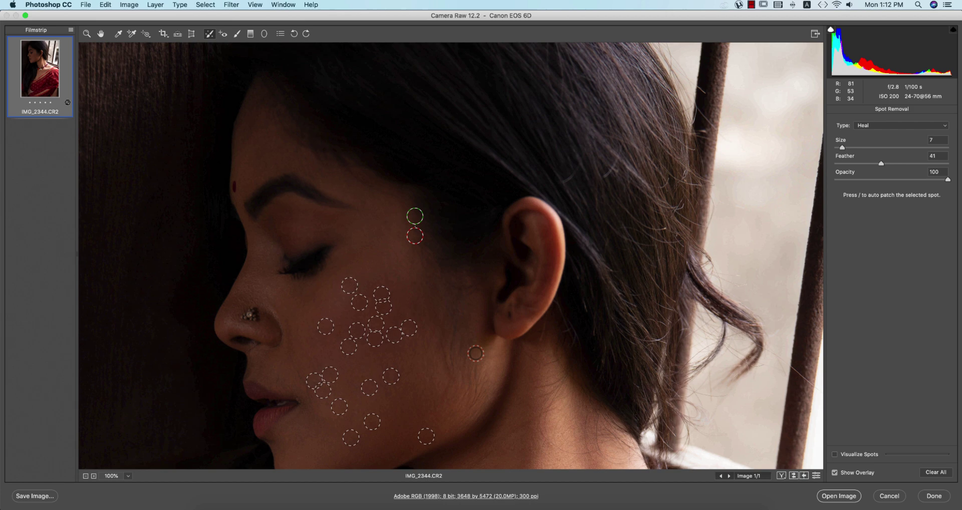
{"action": "scroll", "coordinate": [548, 374], "scroll_direction": "down", "scroll_amount": 4}
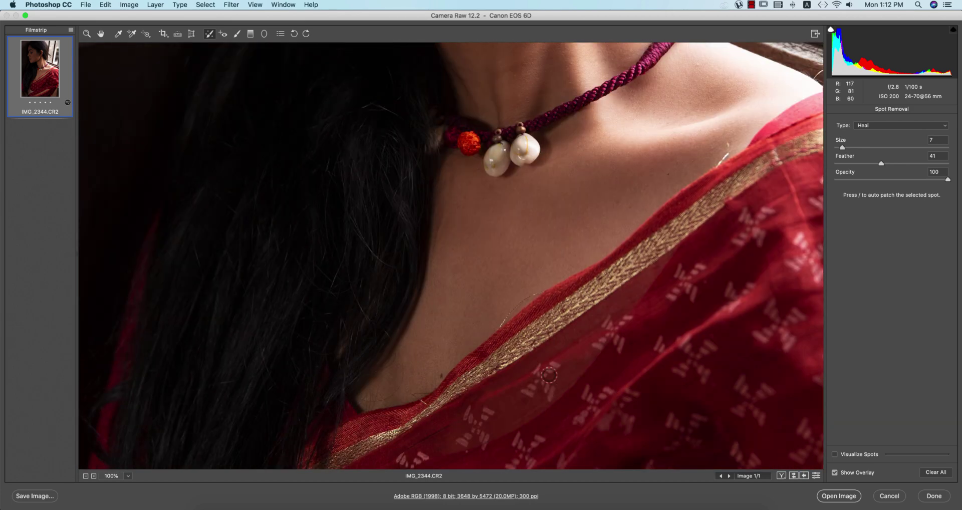
{"action": "scroll", "coordinate": [548, 374], "scroll_direction": "up", "scroll_amount": 8}
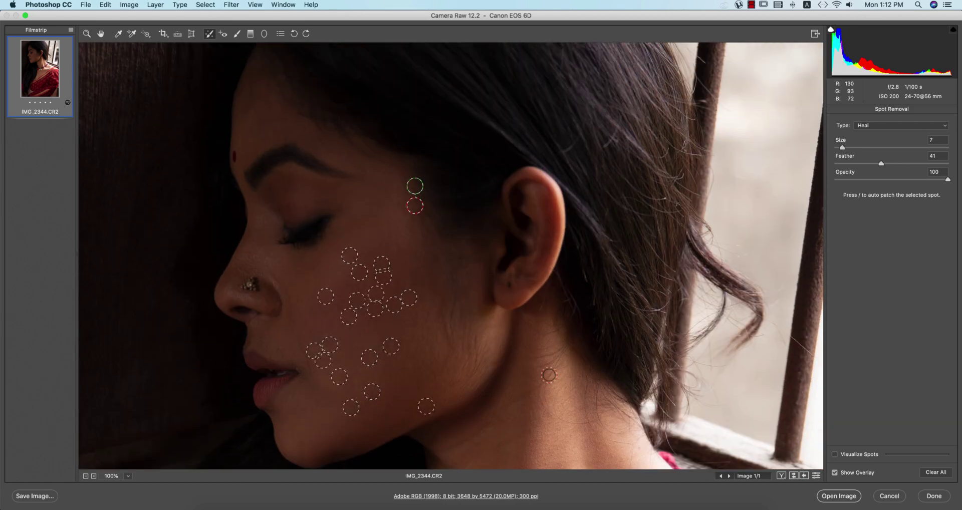
{"action": "left_click", "coordinate": [251, 95]}
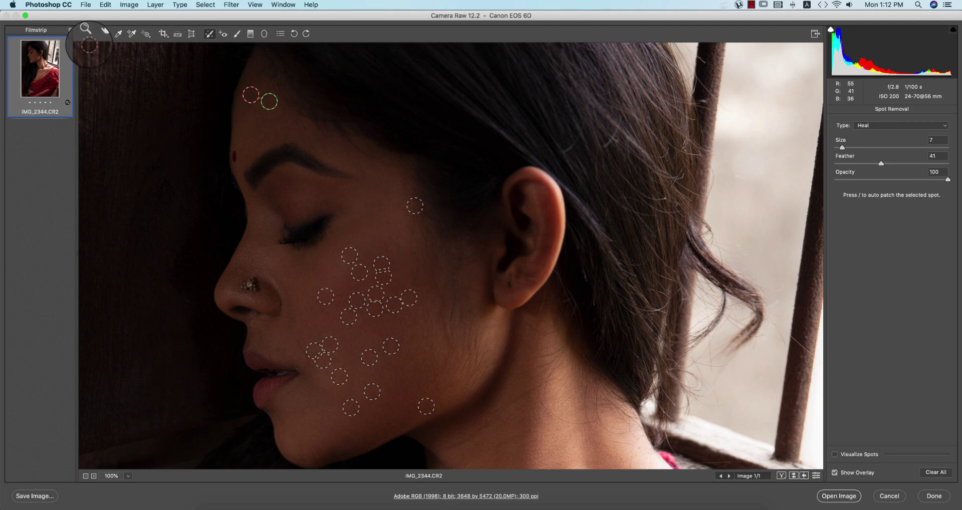
{"action": "left_click", "coordinate": [101, 34]}
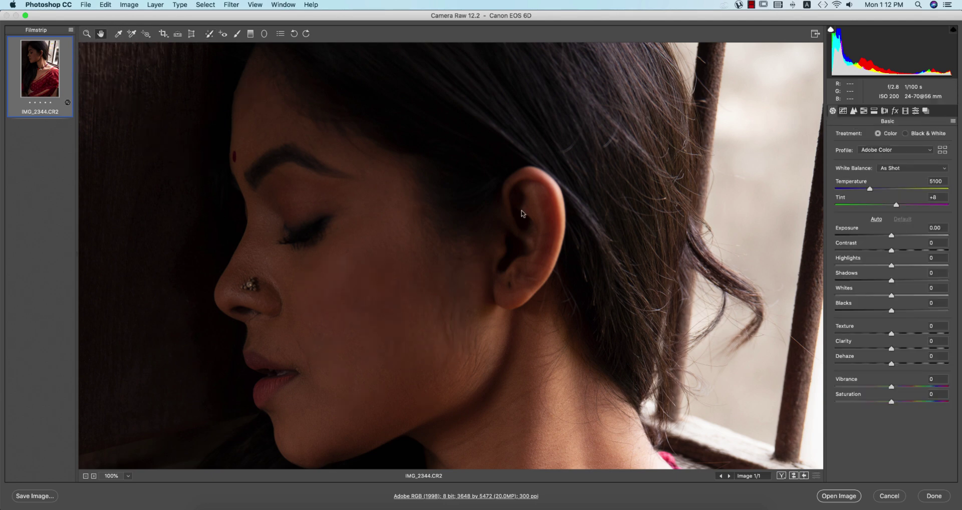
{"action": "key", "text": "super+0"}
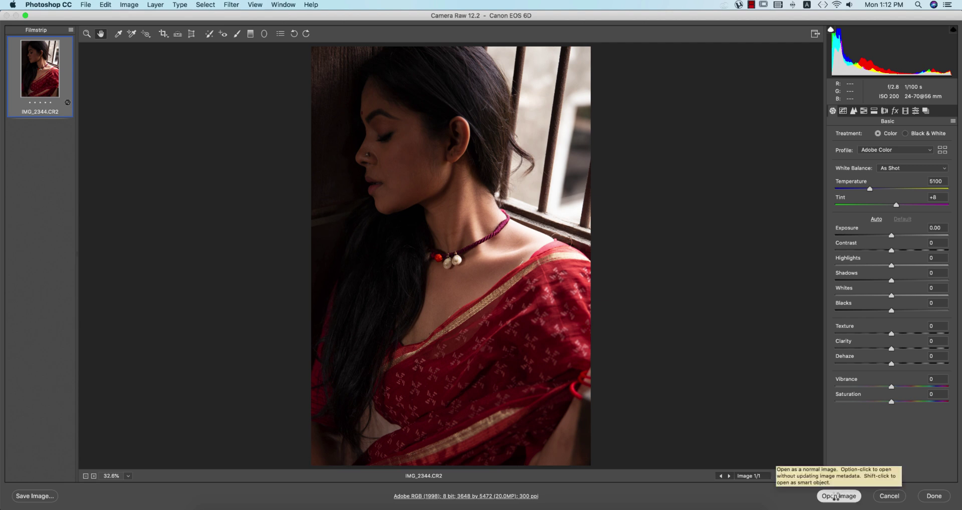
Open the retouched photo in Photoshop, duplicate it to Layer 1, and launch Imagenomic Portraiture 3
{"action": "left_click", "coordinate": [833, 495]}
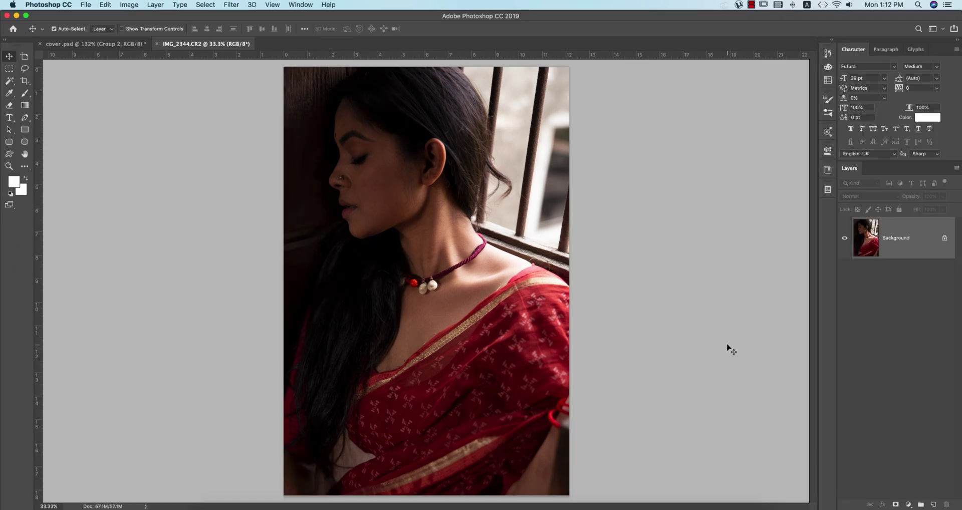
{"action": "key", "text": "super+j"}
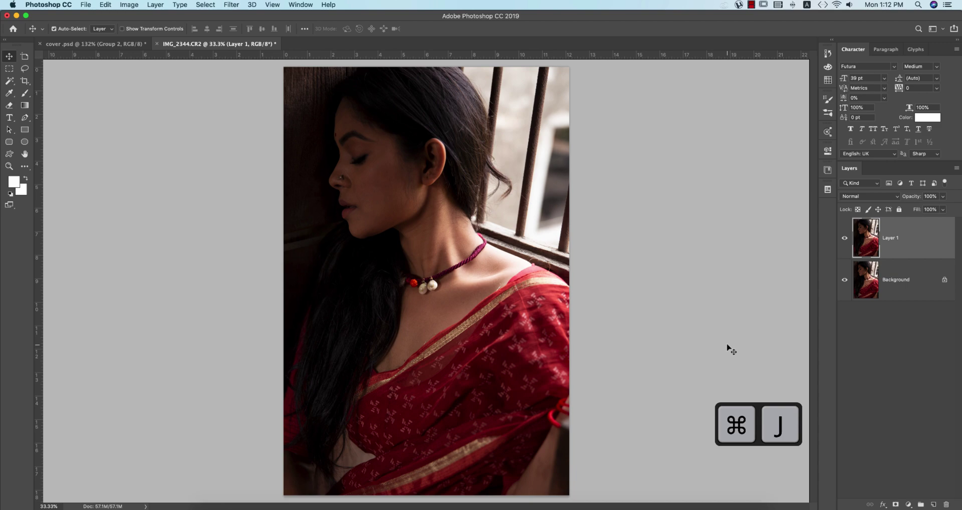
{"action": "left_click", "coordinate": [231, 4]}
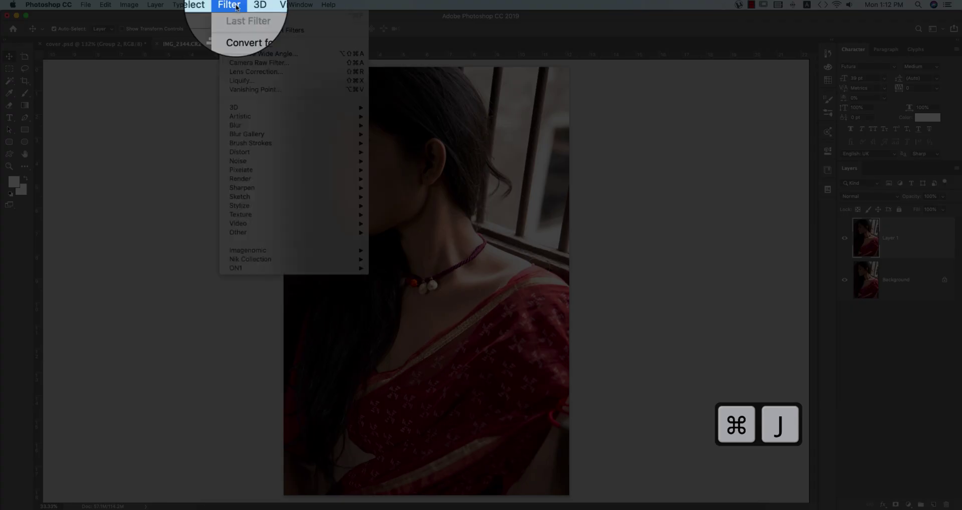
{"action": "mouse_move", "coordinate": [326, 250]}
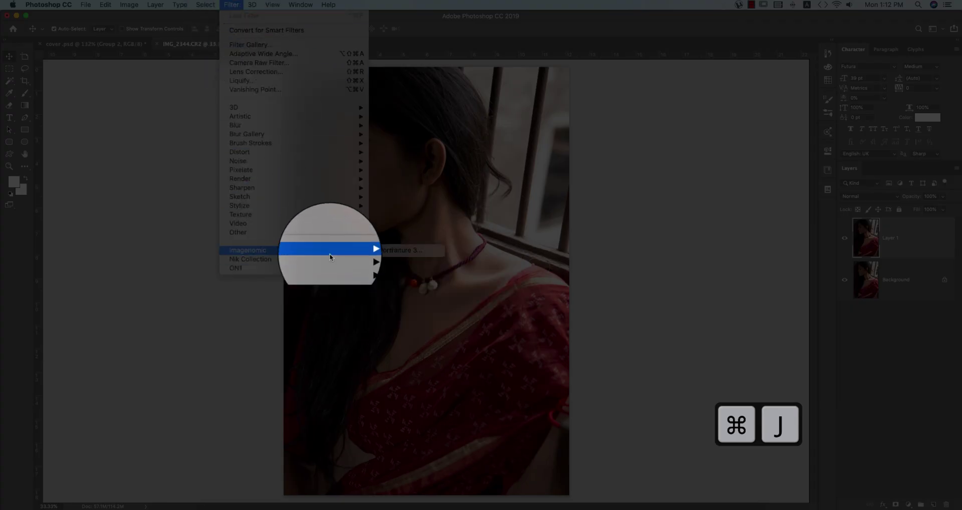
{"action": "left_click", "coordinate": [403, 250]}
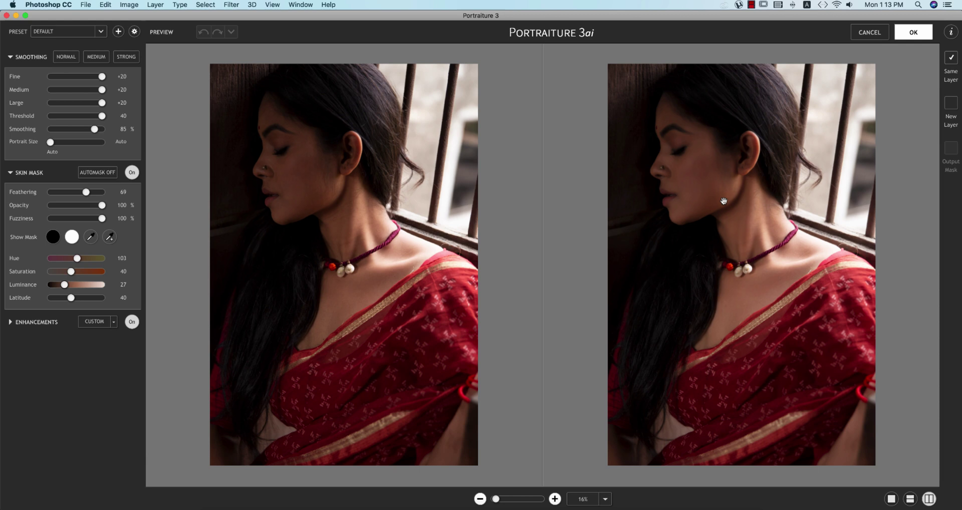
Zoom the Portraiture preview to 50% on her face and apply the custom preset 'my preset'
{"action": "left_click", "coordinate": [555, 499]}
{"action": "left_click", "coordinate": [555, 499]}
{"action": "left_click_drag", "start_coordinate": [639, 304], "coordinate": [663, 375]}
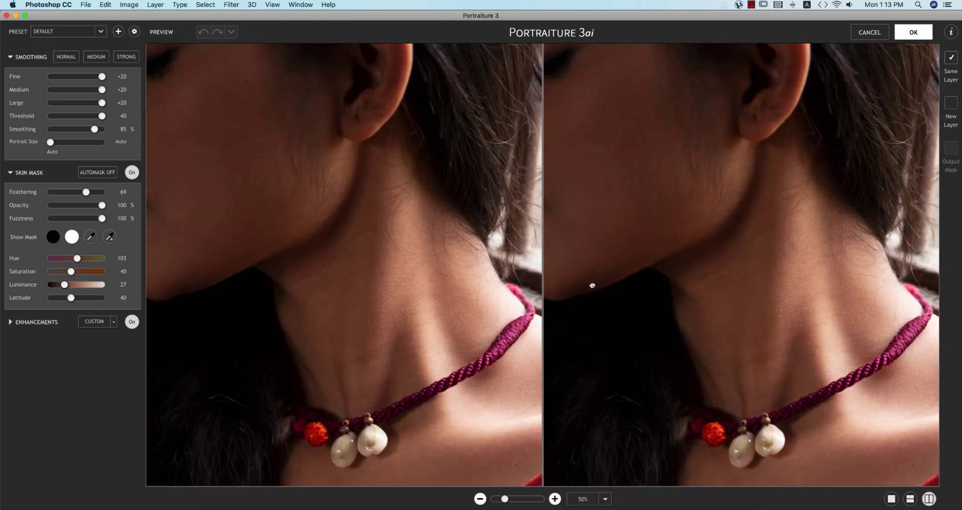
{"action": "left_click_drag", "start_coordinate": [593, 283], "coordinate": [713, 391]}
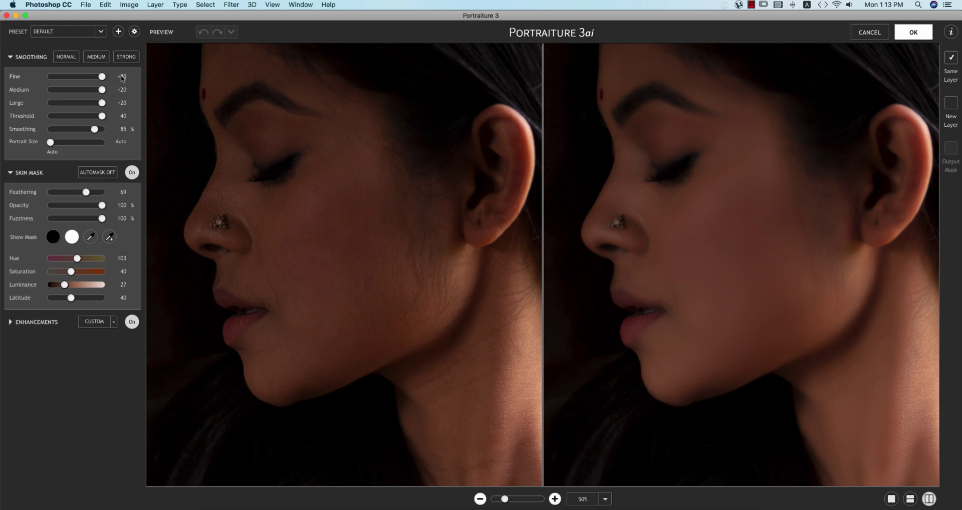
{"action": "left_click", "coordinate": [100, 31]}
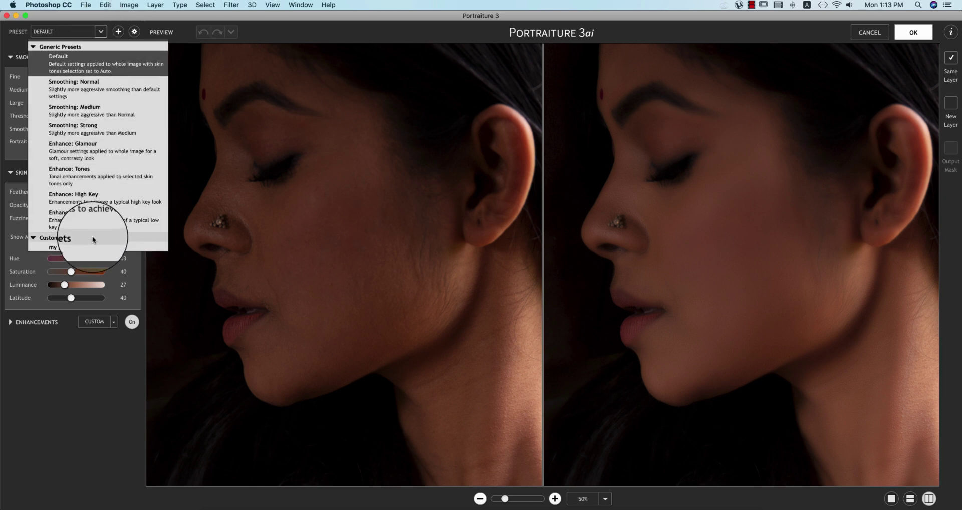
{"action": "left_click", "coordinate": [59, 248]}
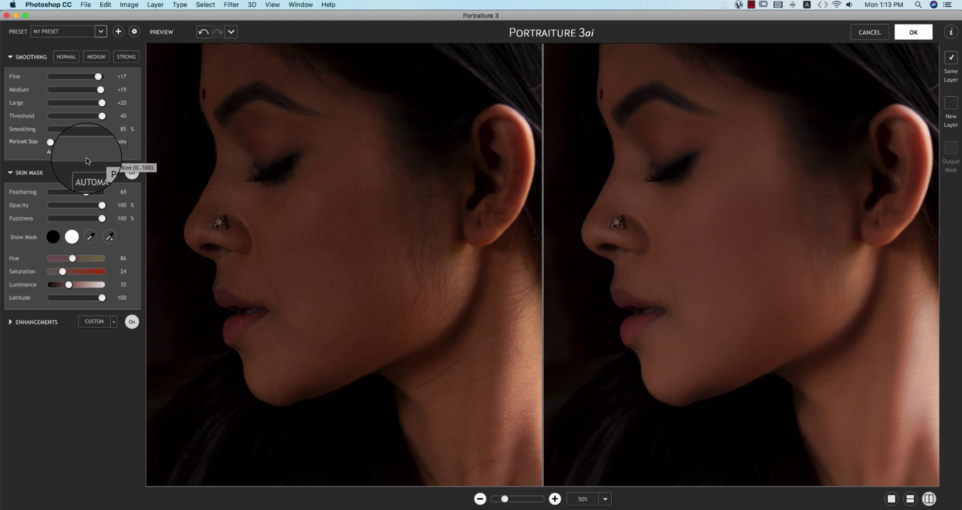
Adjust the skin mask Hue, Saturation and Luminance values
{"action": "left_click", "coordinate": [10, 321]}
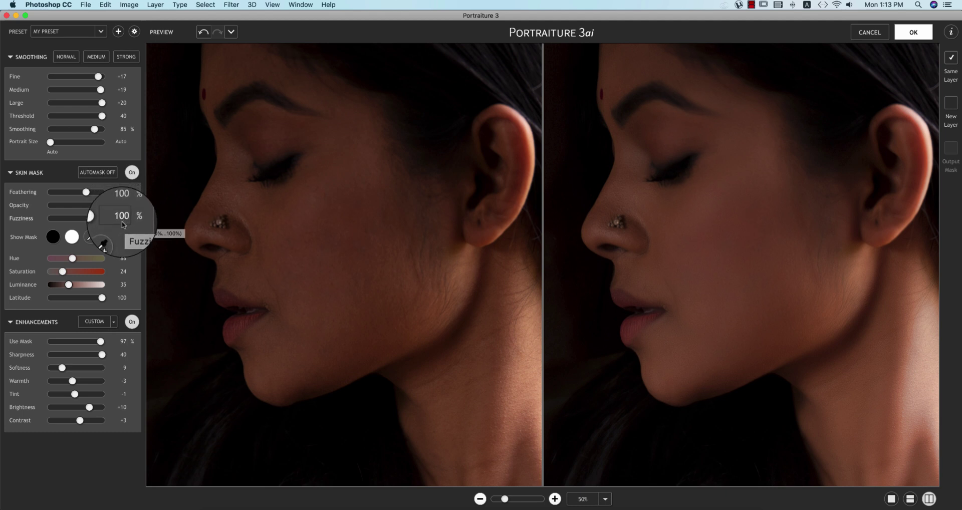
{"action": "left_click", "coordinate": [122, 258]}
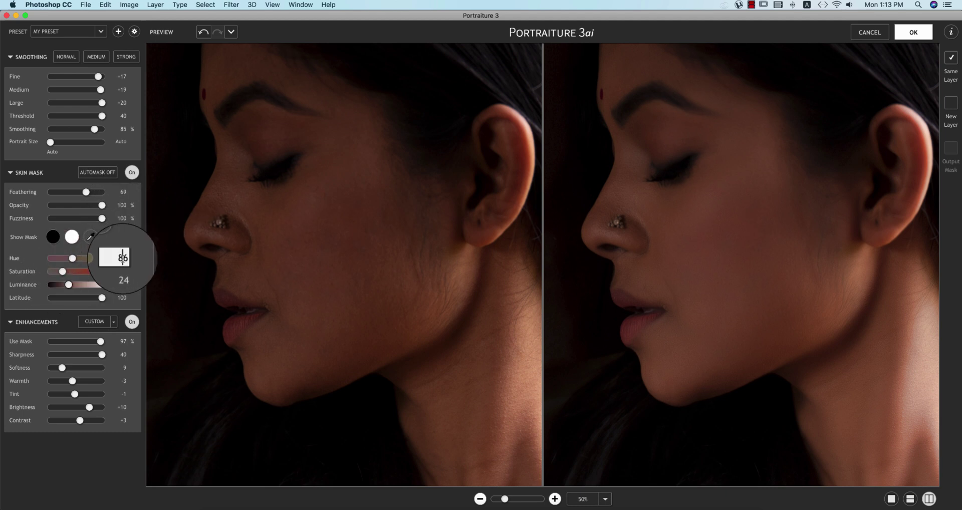
{"action": "left_click", "coordinate": [123, 271]}
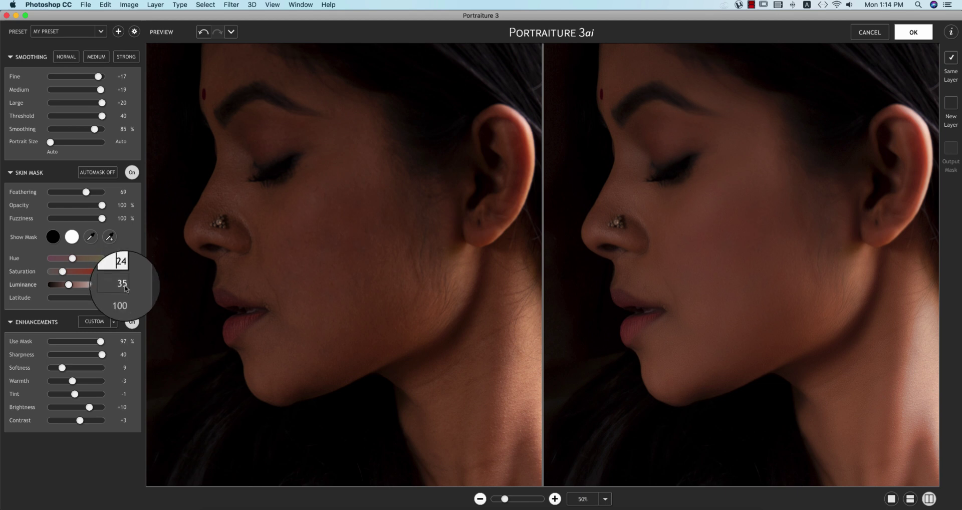
{"action": "left_click", "coordinate": [124, 286]}
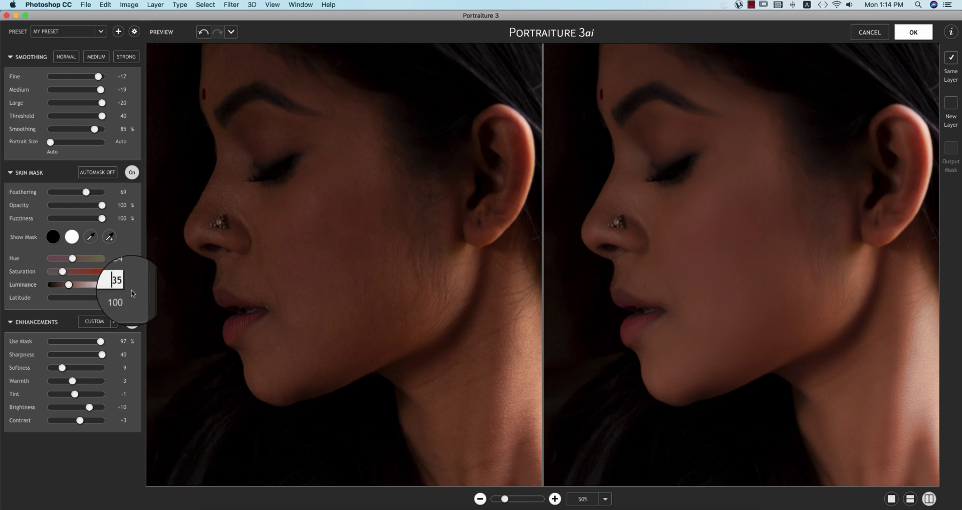
{"action": "key", "text": "Tab"}
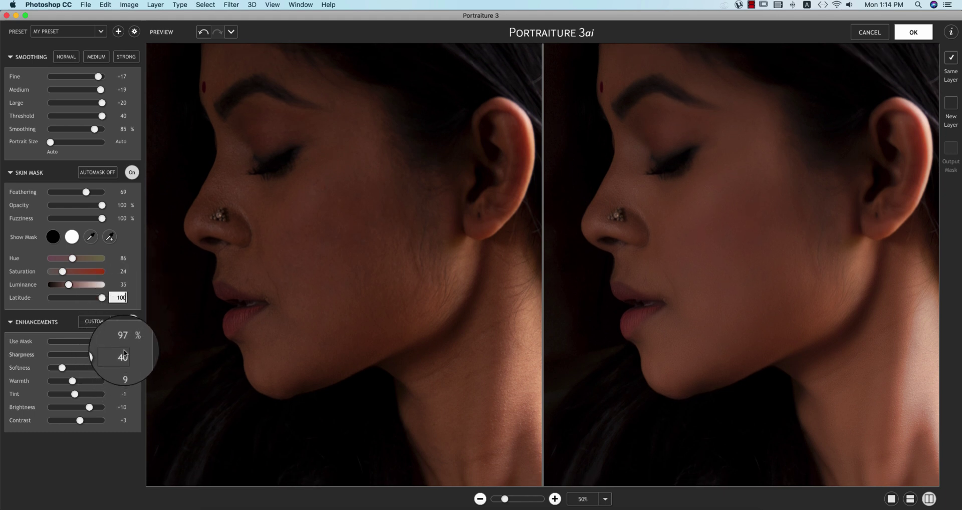
Set Use Mask 97, Warmth -3, Brightness +10 and Contrast +3, then apply Portraiture
{"action": "key", "text": "Tab"}
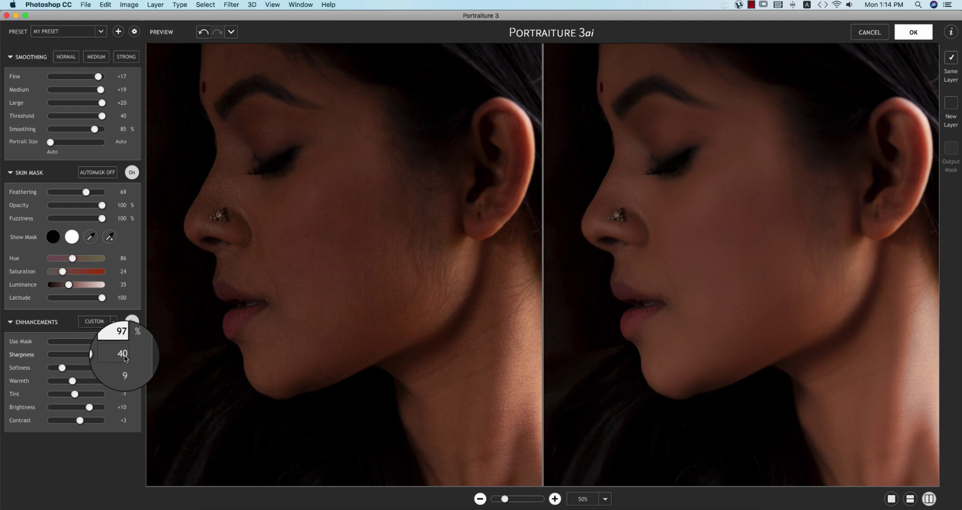
{"action": "key", "text": "Tab"}
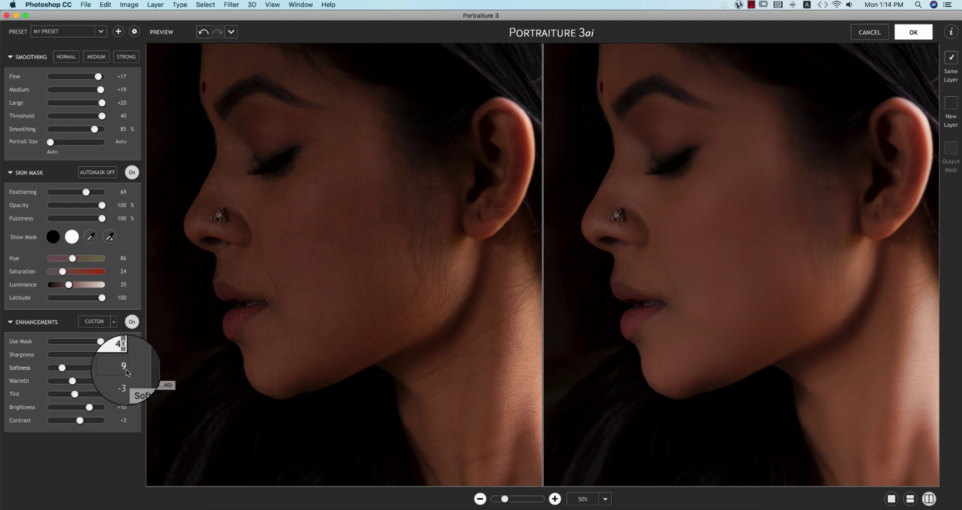
{"action": "key", "text": "Tab"}
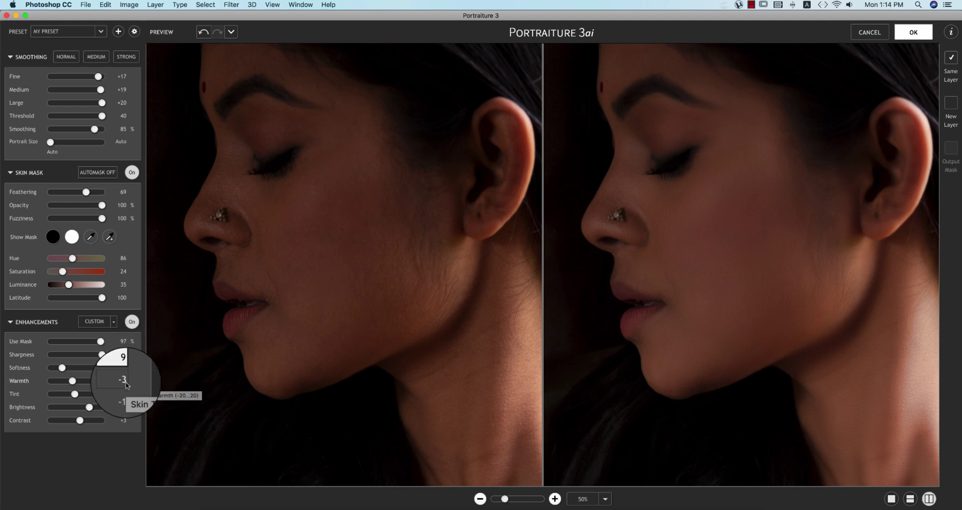
{"action": "key", "text": "Tab"}
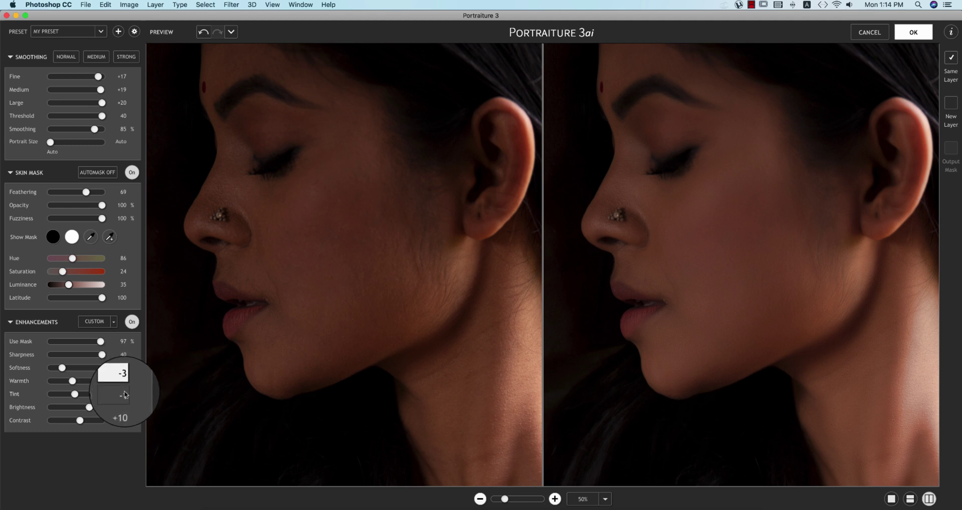
{"action": "key", "text": "Tab"}
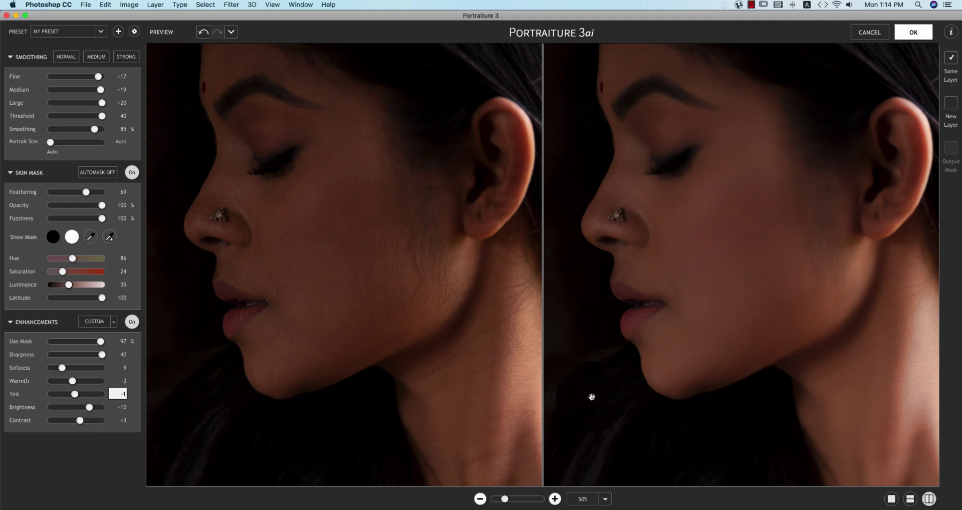
{"action": "key", "text": "Tab"}
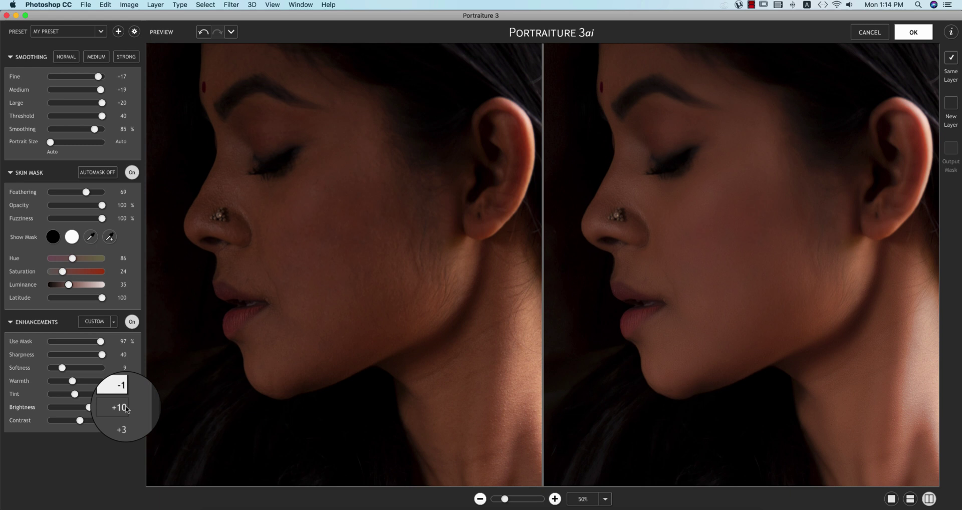
{"action": "key", "text": "Tab"}
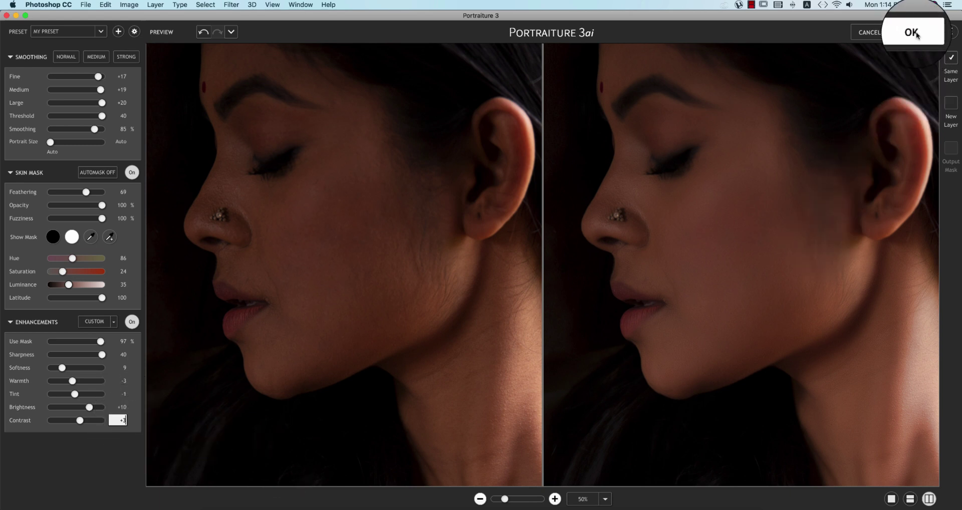
{"action": "key", "text": "Return"}
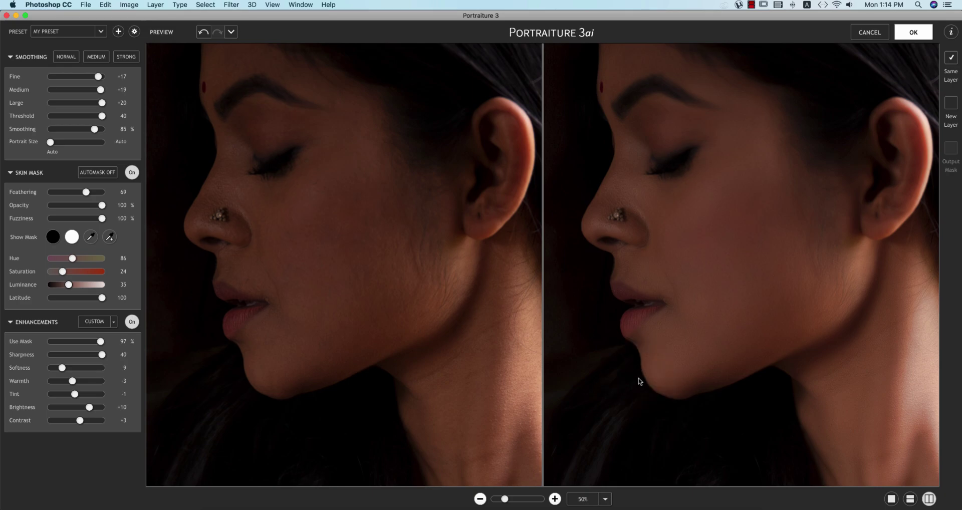
{"action": "key", "text": "Return"}
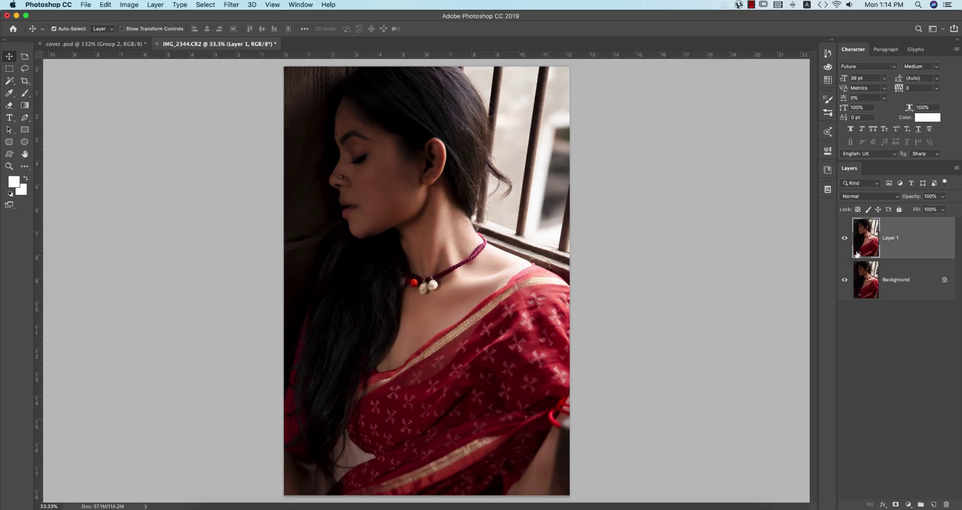
Toggle Layer 1 on and off to compare the smoothed skin against the original
{"action": "left_click", "coordinate": [844, 238]}
{"action": "left_click", "coordinate": [844, 238]}
{"action": "scroll", "coordinate": [330, 184], "scroll_direction": "up", "scroll_amount": 5}
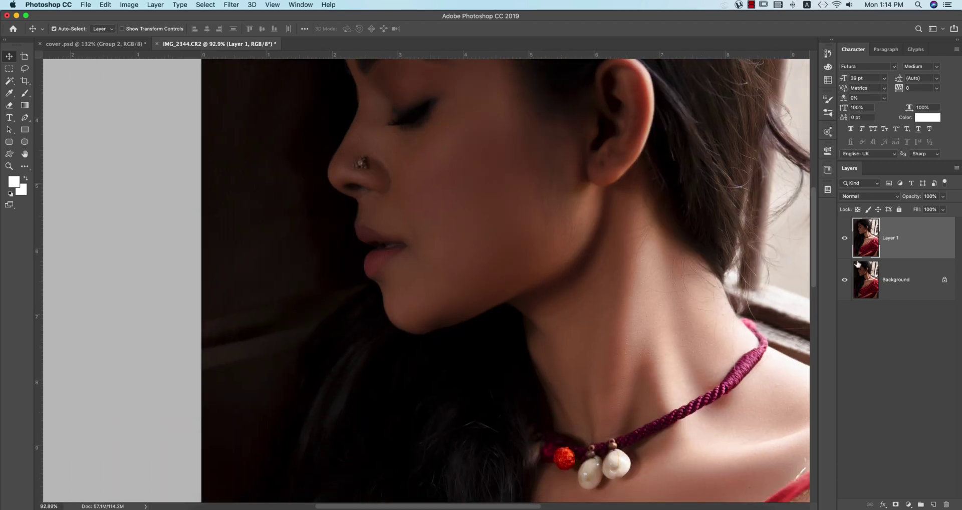
{"action": "left_click", "coordinate": [844, 239]}
{"action": "left_click", "coordinate": [845, 239]}
{"action": "key", "text": "super+0"}
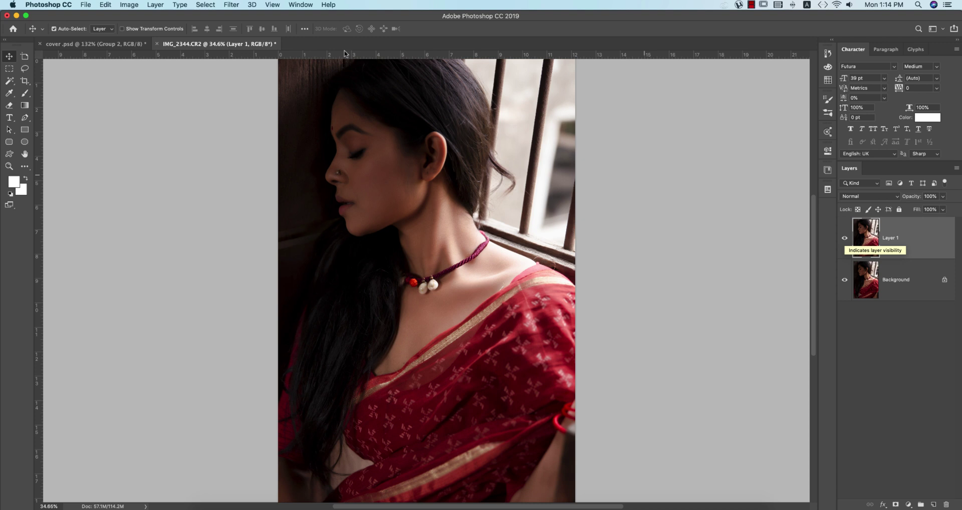
Launch the Camera Raw Filter on Layer 1 and show the Basic panel's settings menu
{"action": "key", "text": "super+shift+a"}
{"action": "left_click", "coordinate": [235, 5]}
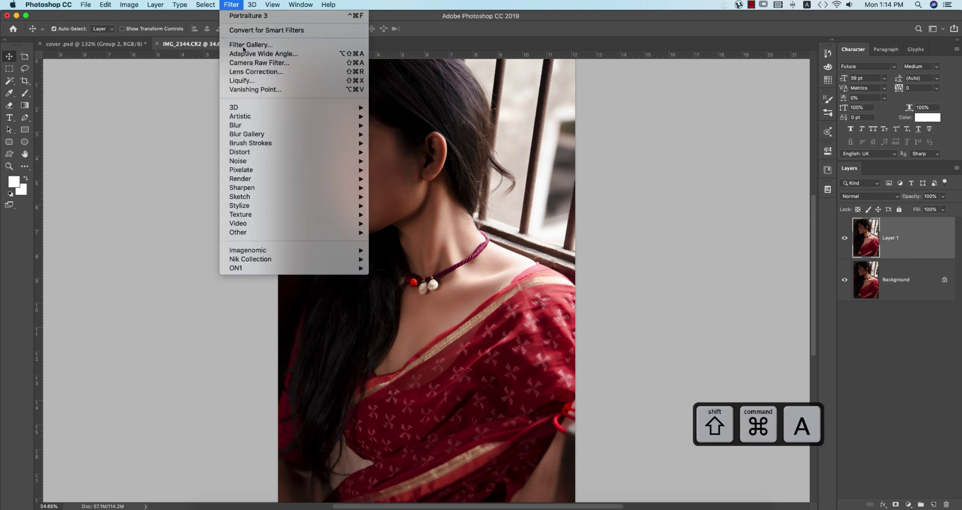
{"action": "left_click", "coordinate": [246, 62]}
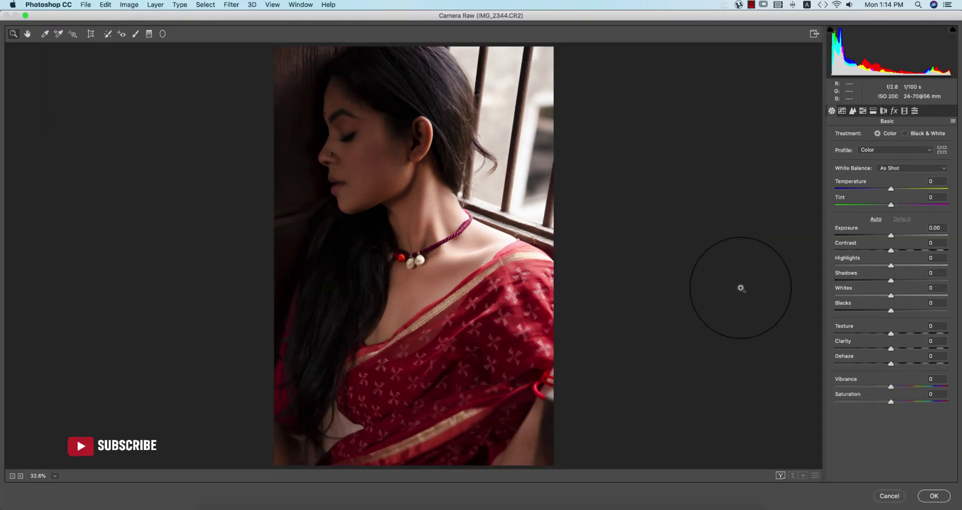
{"action": "left_click", "coordinate": [952, 121]}
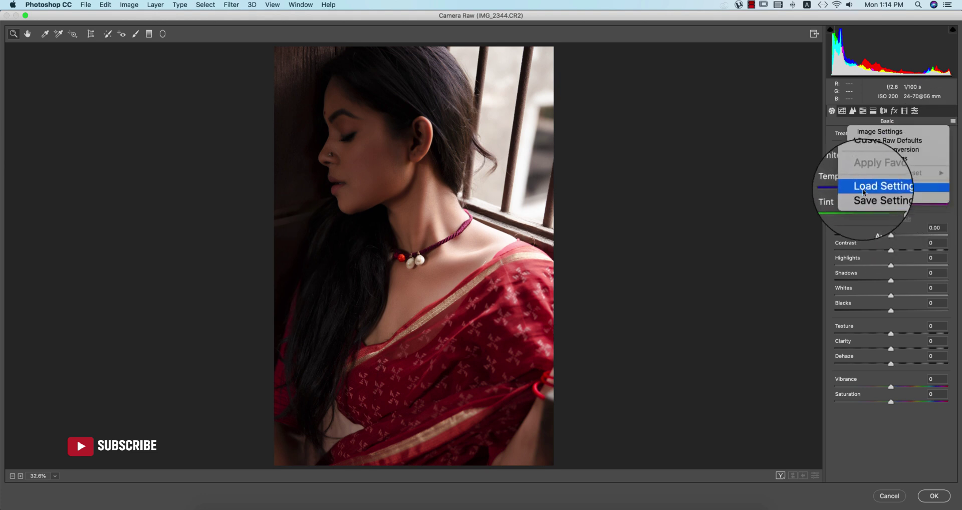
Load the urban bd 6.xmp Camera Raw settings preset
{"action": "left_click", "coordinate": [901, 188]}
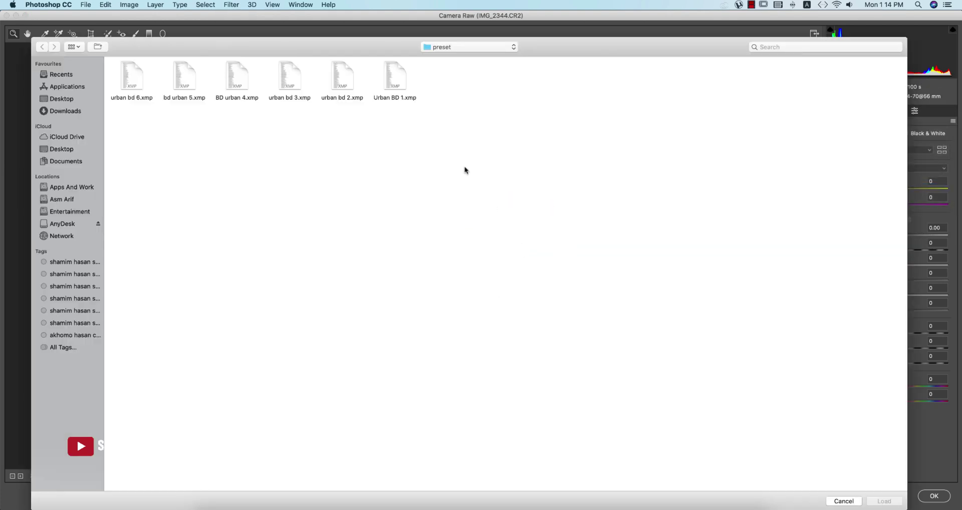
{"action": "left_click", "coordinate": [142, 76]}
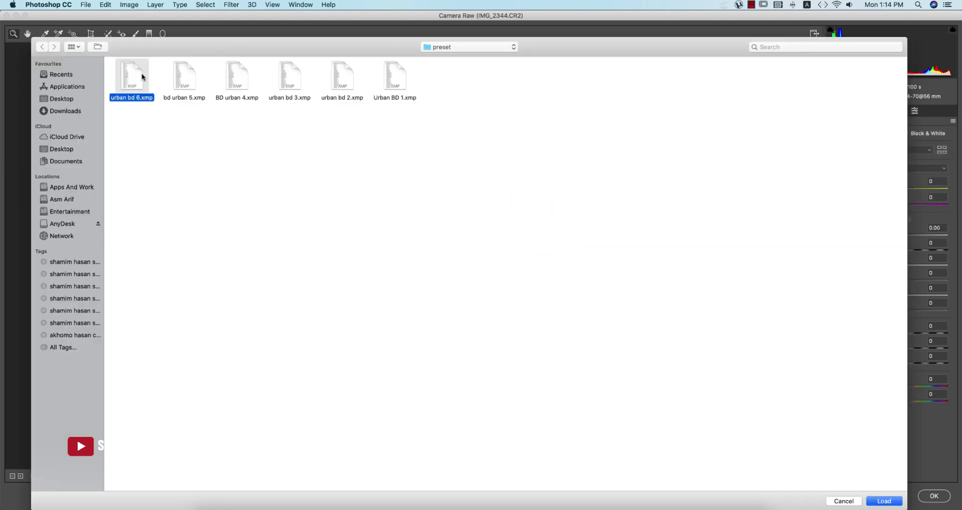
{"action": "left_click", "coordinate": [880, 501]}
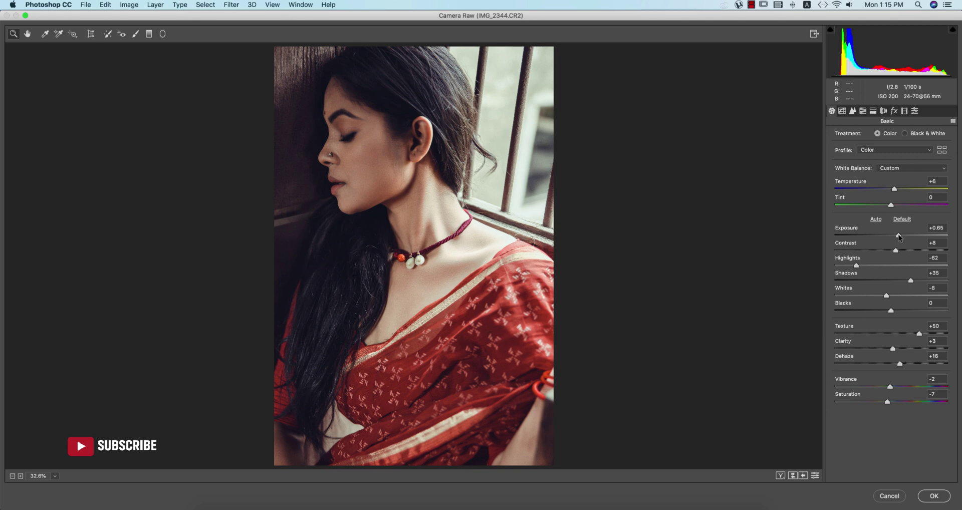
Set exposure +0.45, whites -25 and highlights -95, then apply the filter to Layer 1
{"action": "left_click_drag", "start_coordinate": [899, 238], "coordinate": [896, 239]}
{"action": "left_click_drag", "start_coordinate": [885, 297], "coordinate": [876, 296]}
{"action": "left_click_drag", "start_coordinate": [856, 265], "coordinate": [837, 266]}
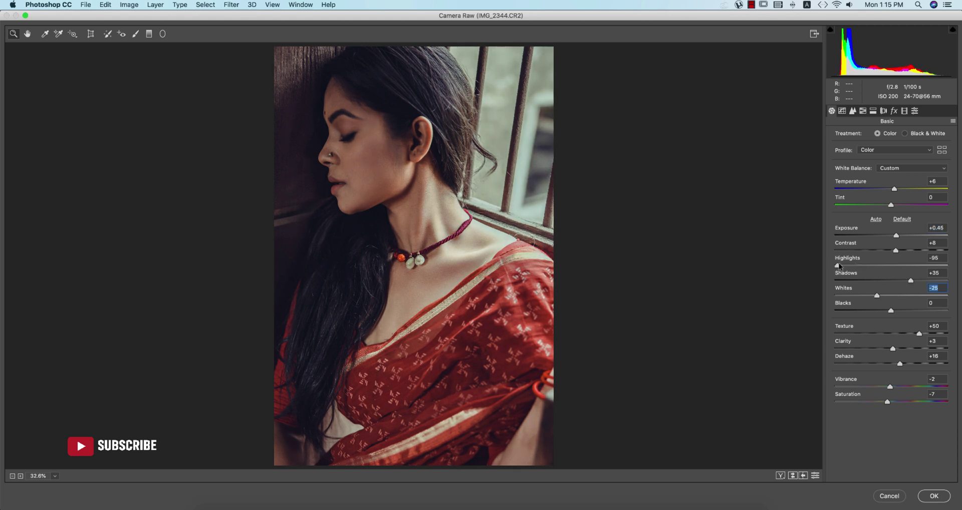
{"action": "left_click", "coordinate": [345, 170]}
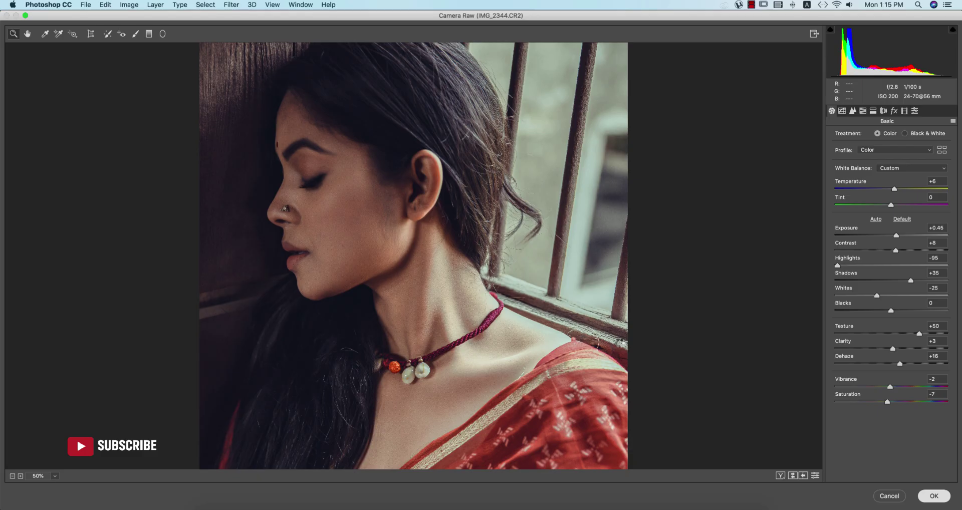
{"action": "left_click", "coordinate": [933, 495]}
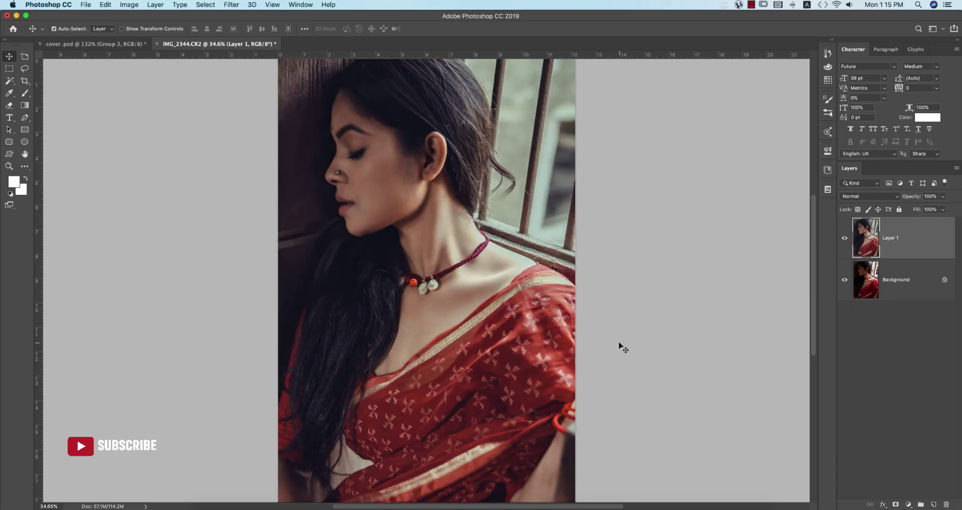
Compare the graded Layer 1 with the original, then launch Nik Color Efex Pro 4
{"action": "left_click", "coordinate": [844, 236]}
{"action": "left_click", "coordinate": [845, 237]}
{"action": "left_click", "coordinate": [235, 5]}
{"action": "mouse_move", "coordinate": [306, 259]}
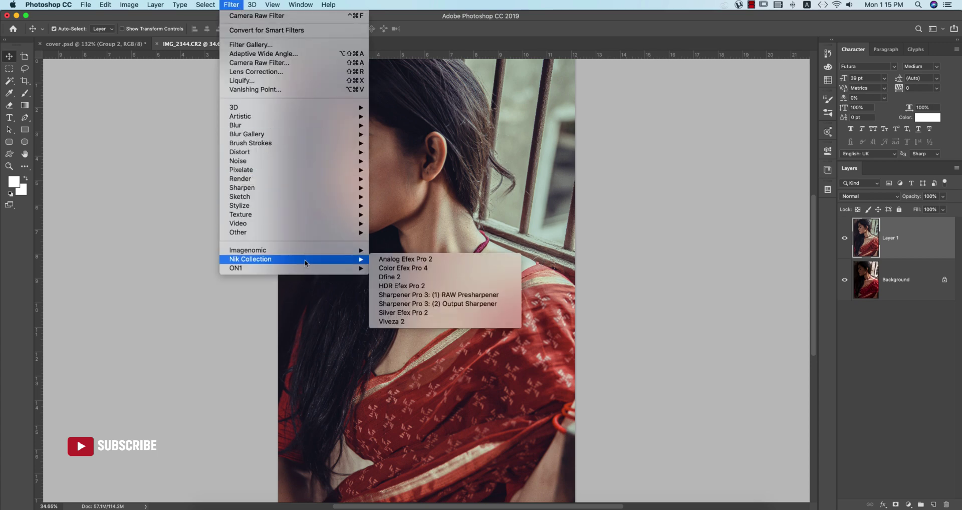
{"action": "left_click", "coordinate": [403, 269]}
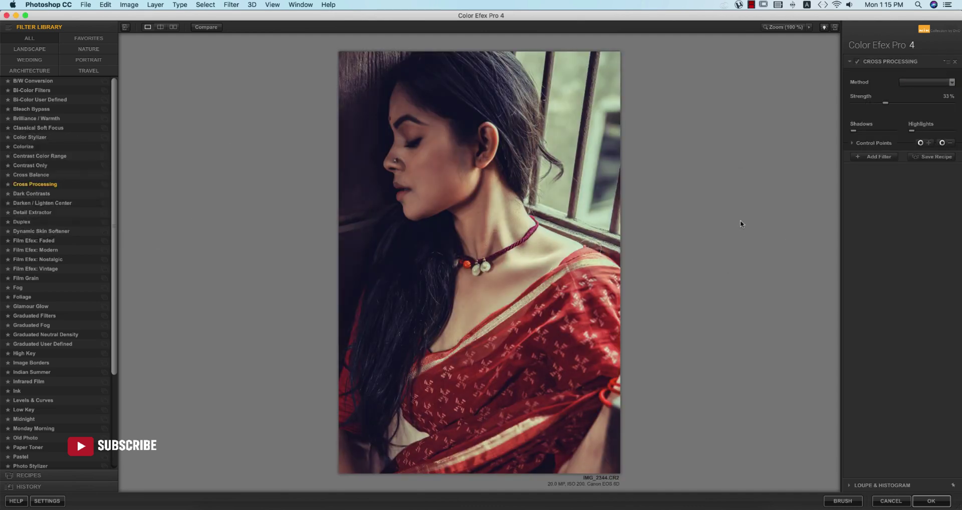
Postpone the Nik Collection update and switch Cross Processing to method L03
{"action": "left_click", "coordinate": [932, 82]}
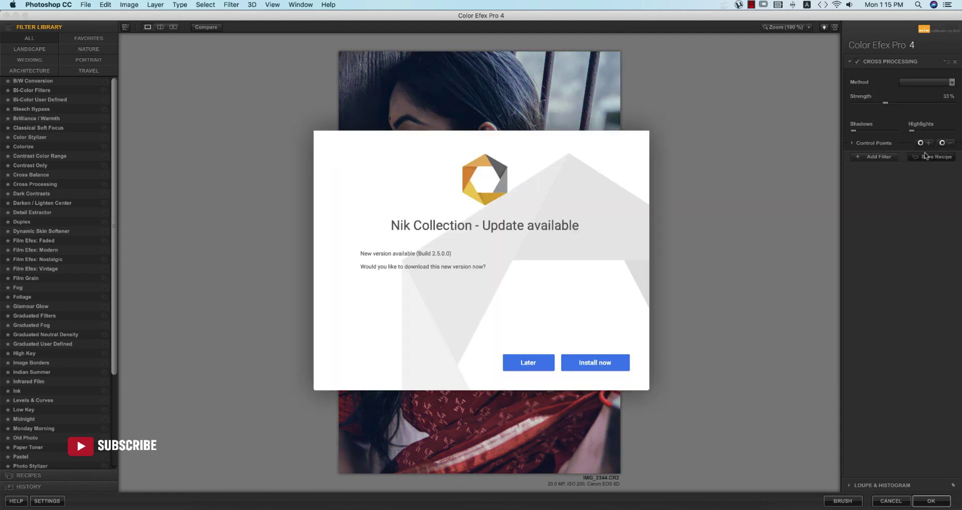
{"action": "left_click", "coordinate": [529, 363]}
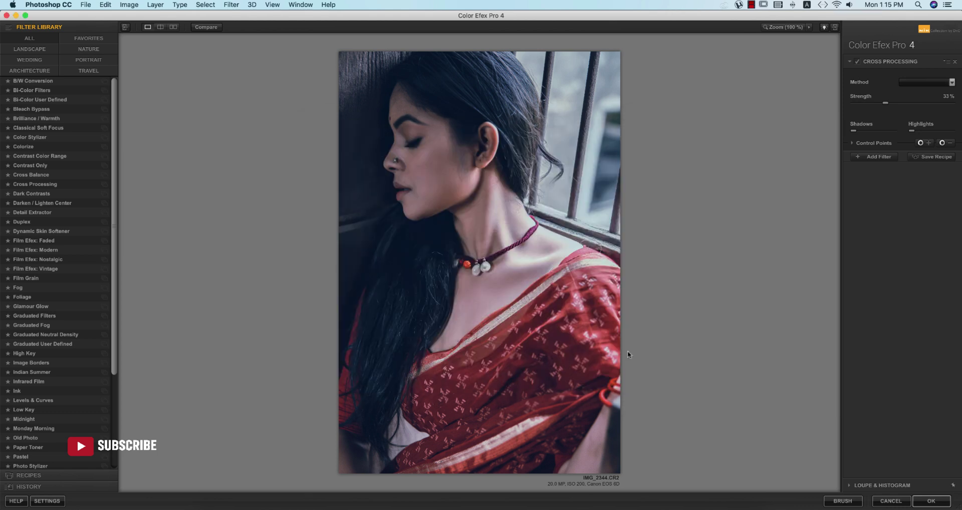
{"action": "left_click", "coordinate": [926, 84]}
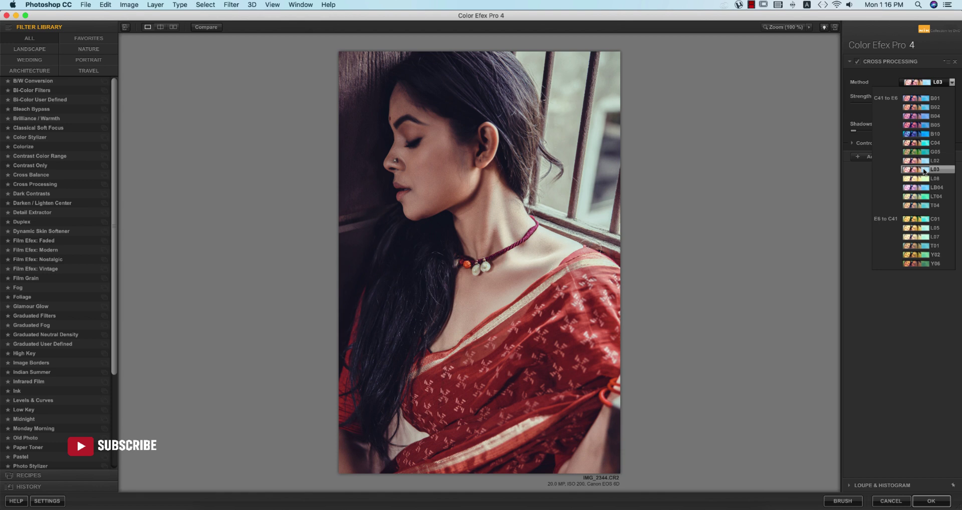
{"action": "left_click", "coordinate": [924, 170]}
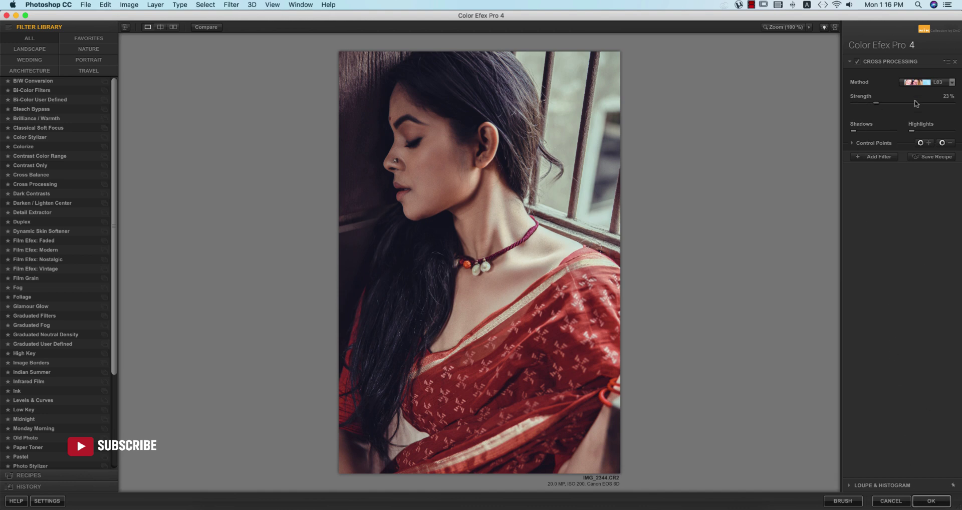
Apply the Cross Processing (CEP 4) layer and compare it against the unedited original
{"action": "left_click", "coordinate": [931, 500]}
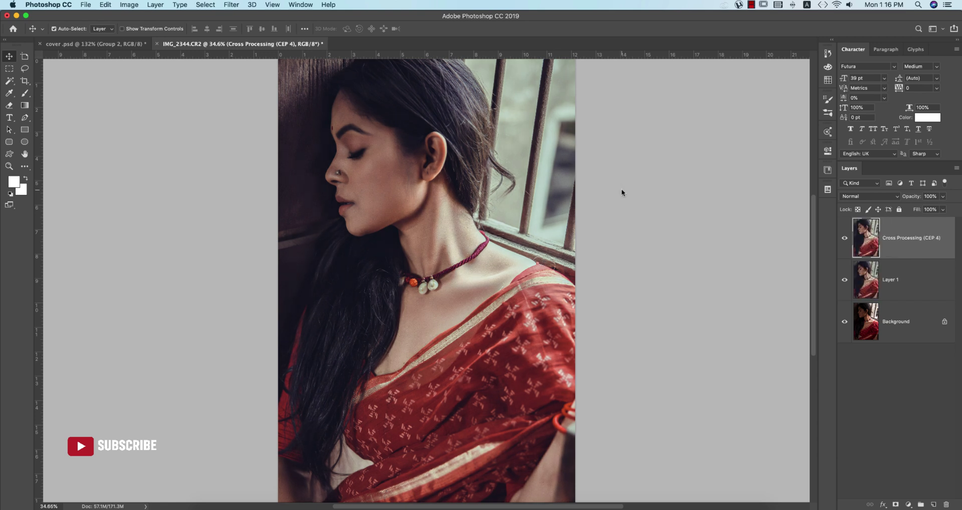
{"action": "left_click", "coordinate": [844, 322], "text": "alt"}
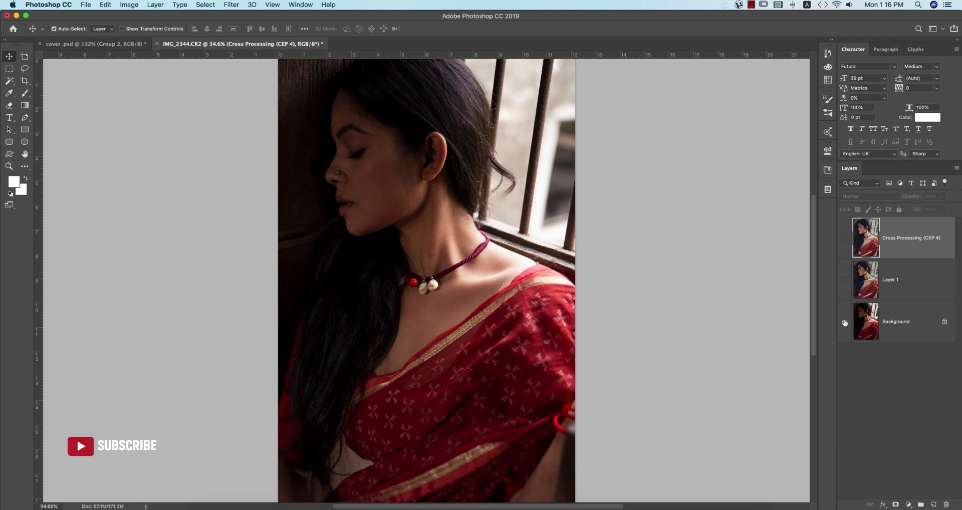
{"action": "left_click", "coordinate": [844, 323], "text": "alt"}
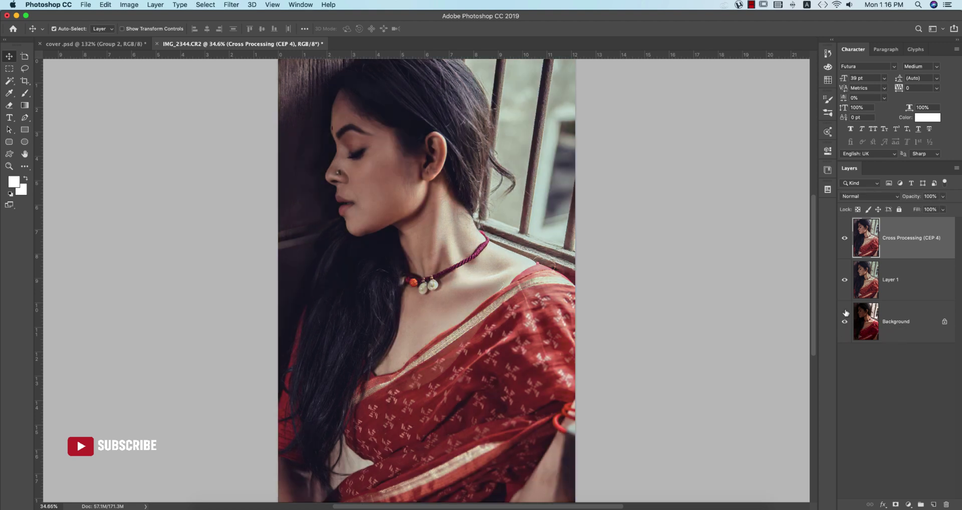